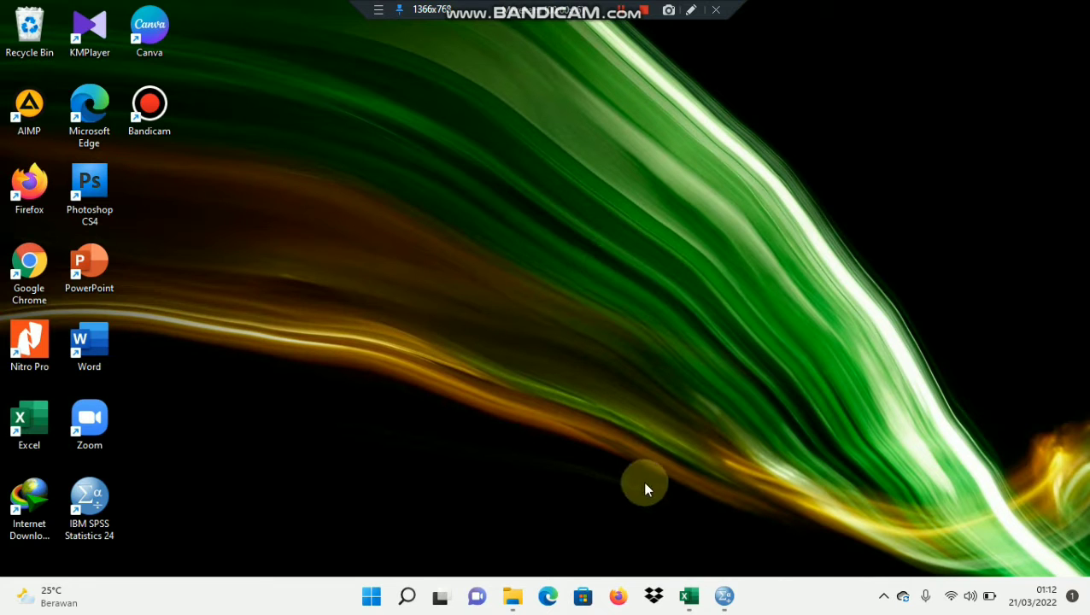
Look over the student score table in the Excel workbook Latihan 2, and switch to the Variable View in SPSS
left_click(690, 596)
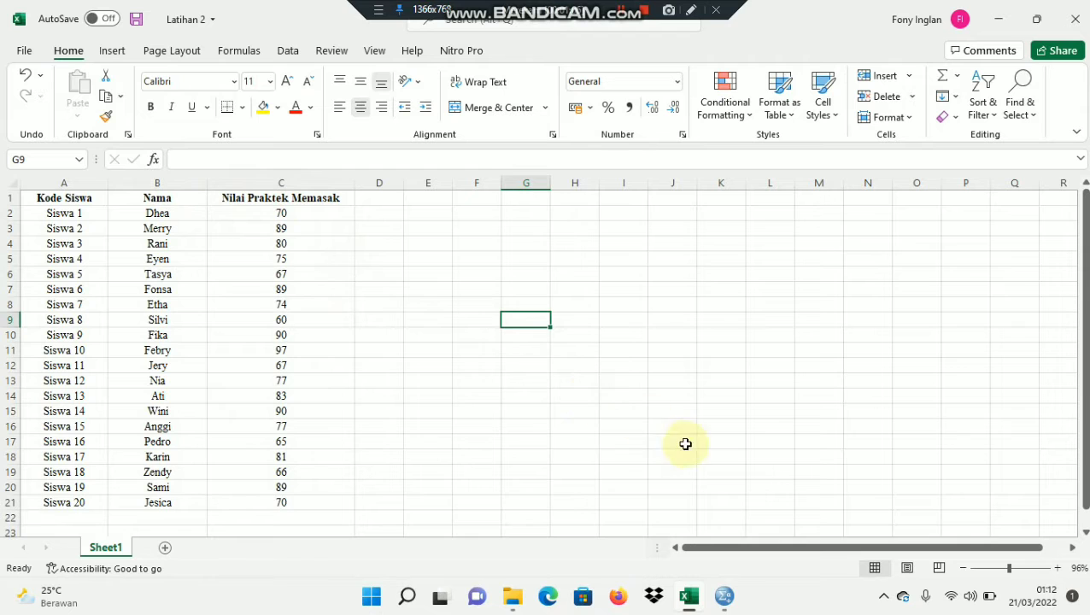
mouse_move(729, 602)
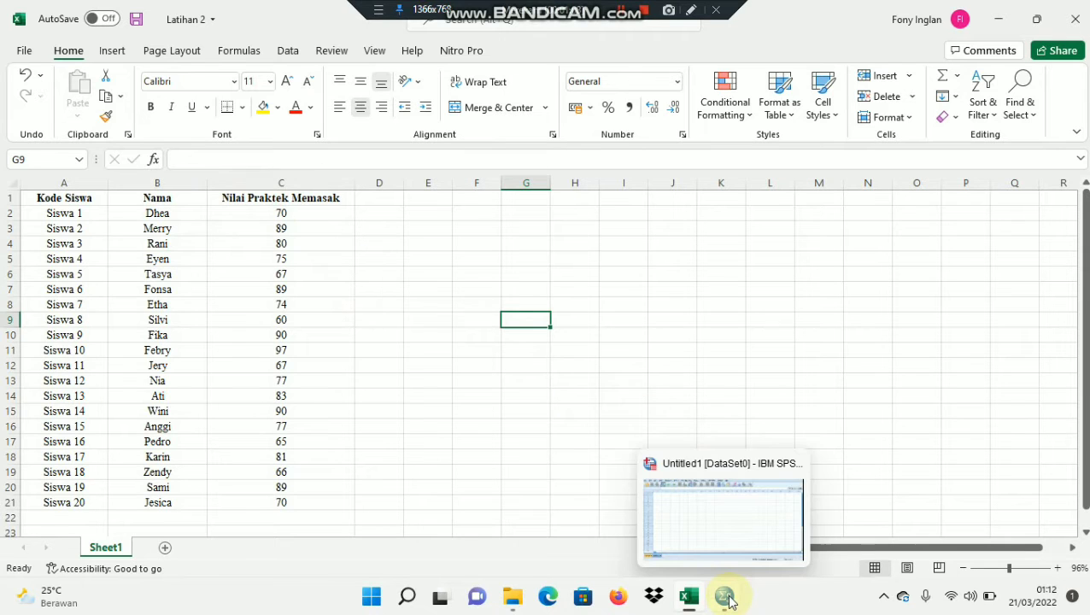
left_click(726, 597)
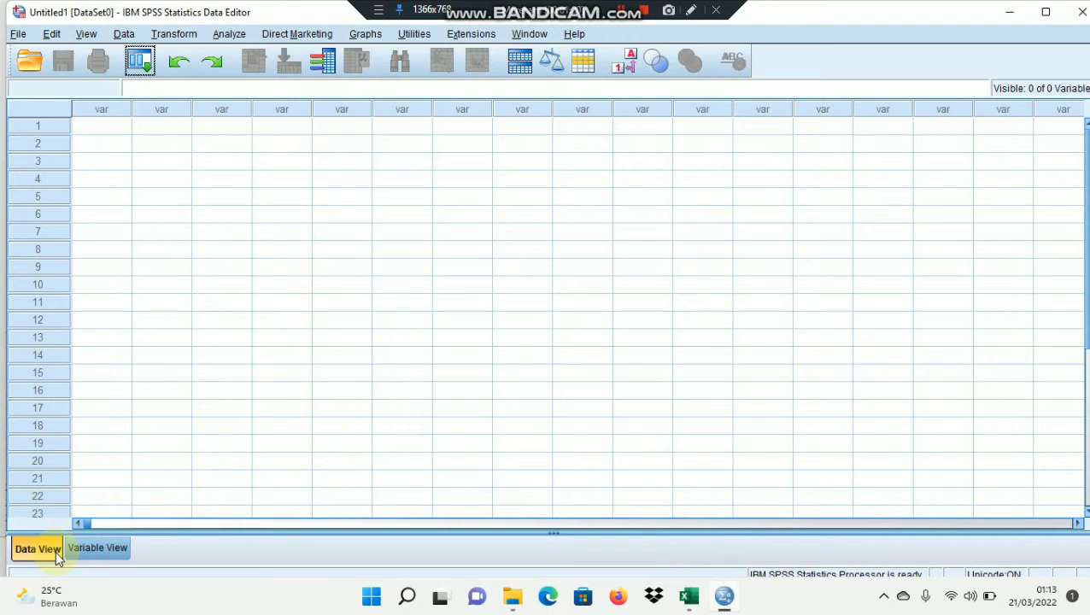
left_click(99, 548)
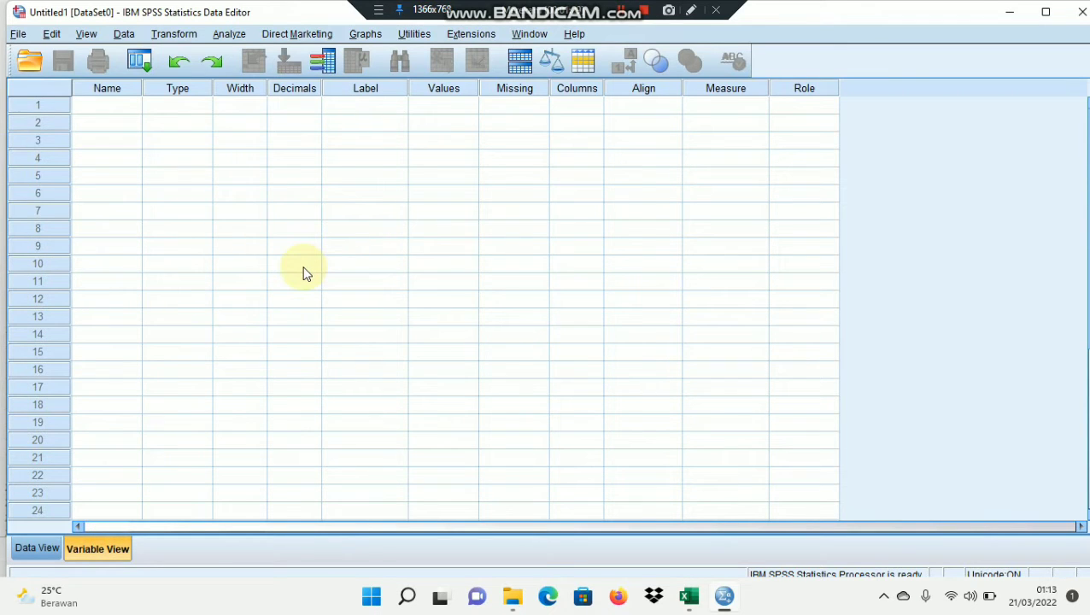
Check the column headings in the Excel sheet and name the first two SPSS variables KS and NPM
left_click(109, 106)
left_click(110, 103)
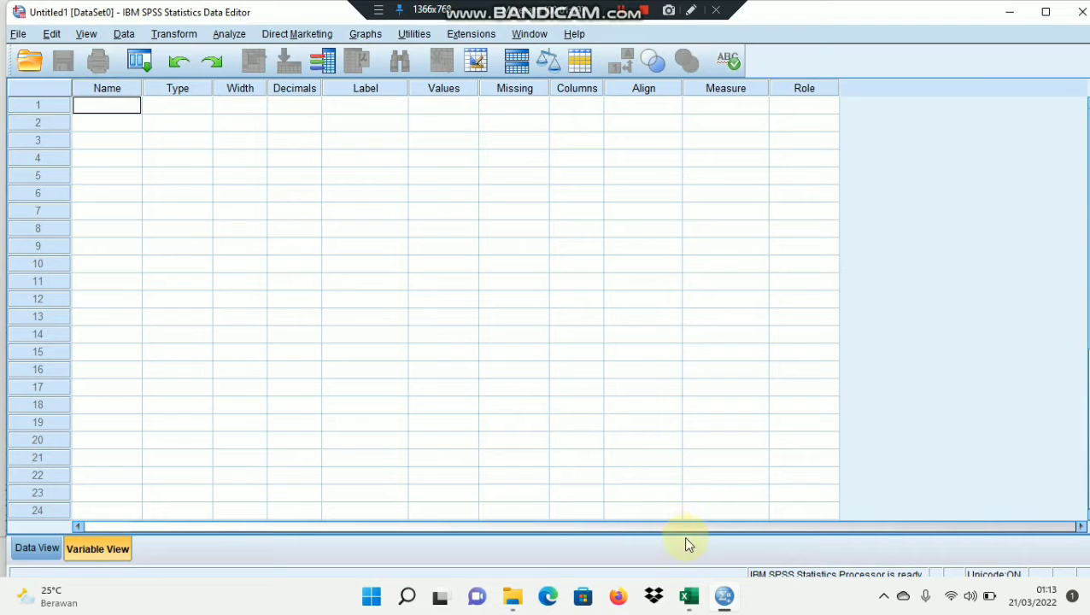
mouse_move(694, 603)
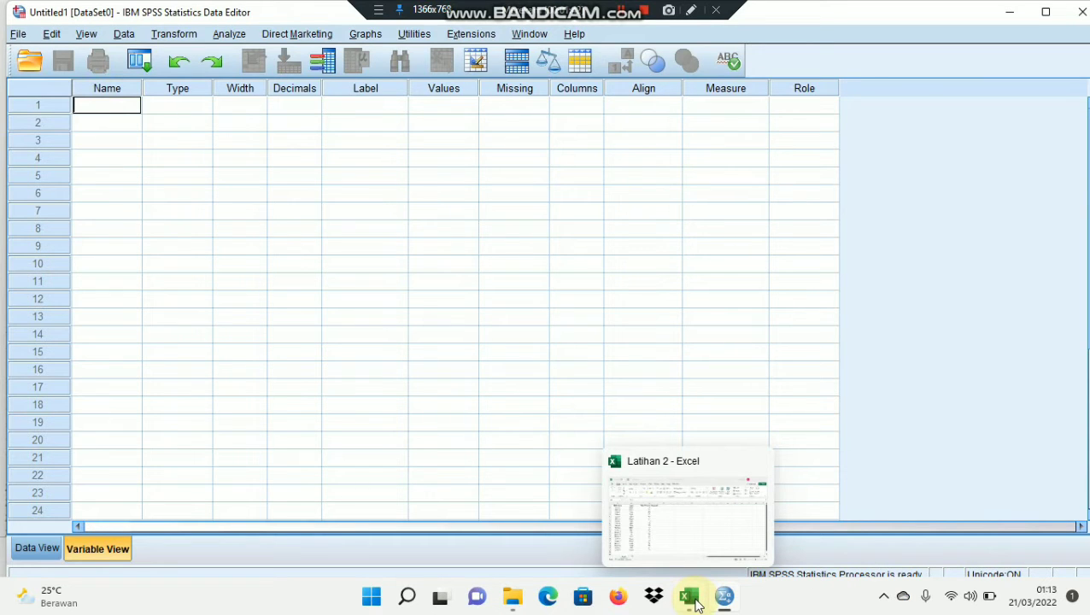
left_click(693, 602)
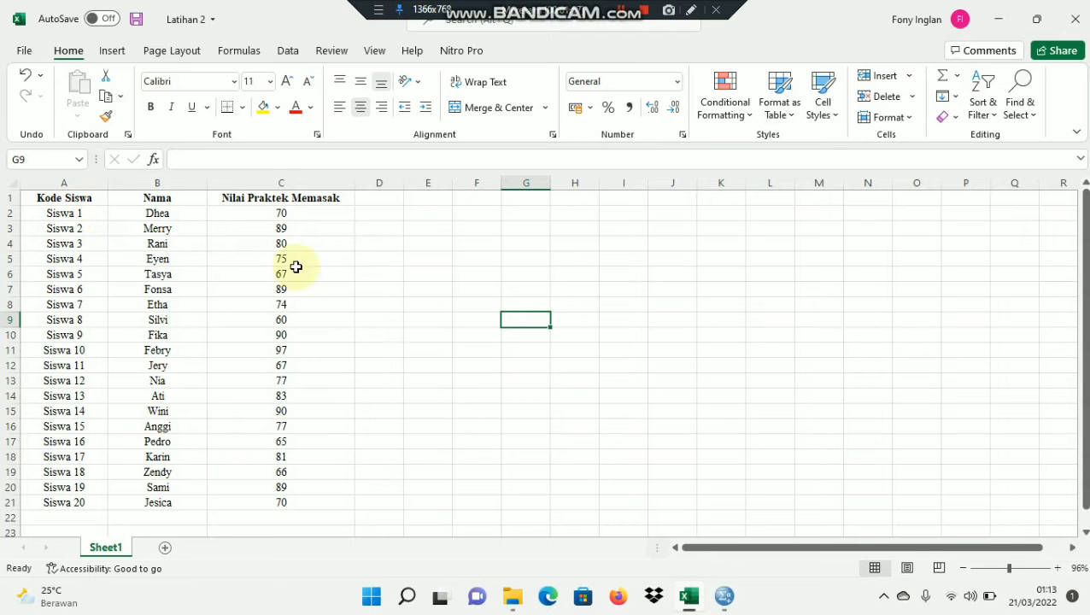
left_click(688, 596)
left_click(129, 106)
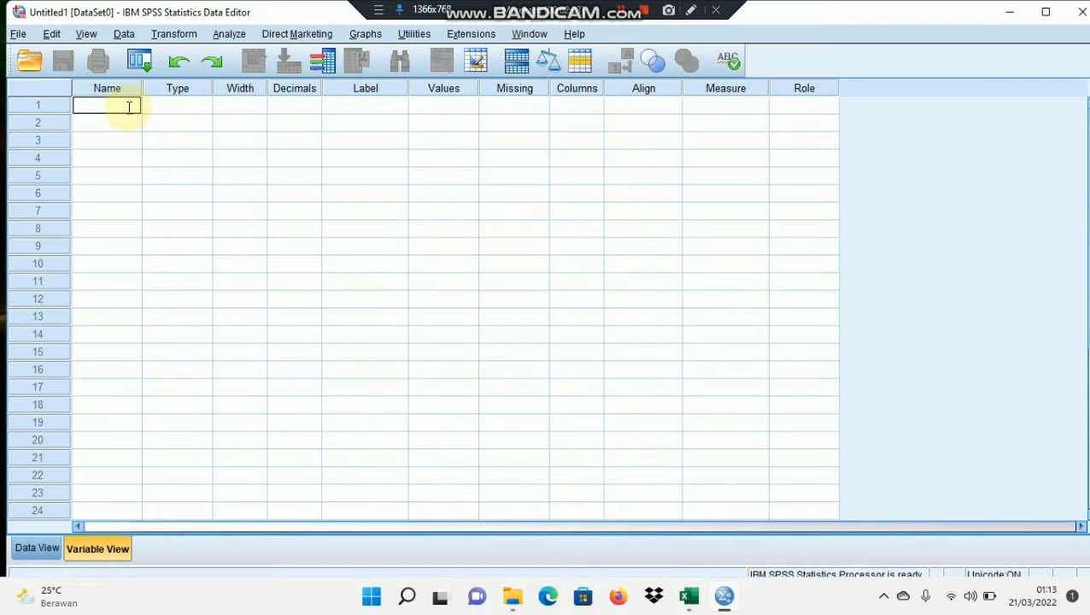
type("KS")
left_click(112, 124)
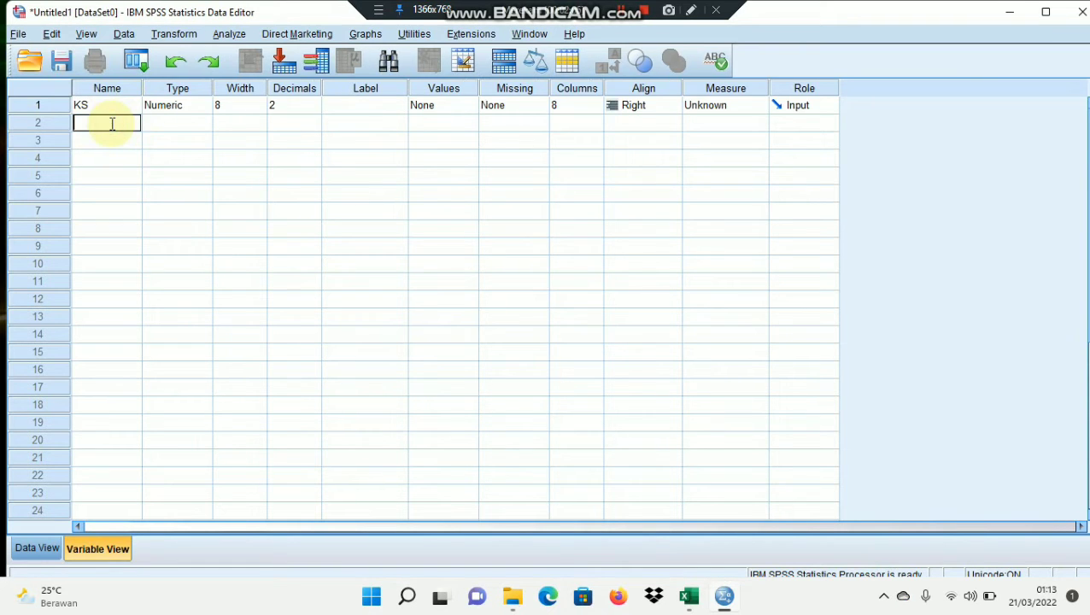
type("NPM")
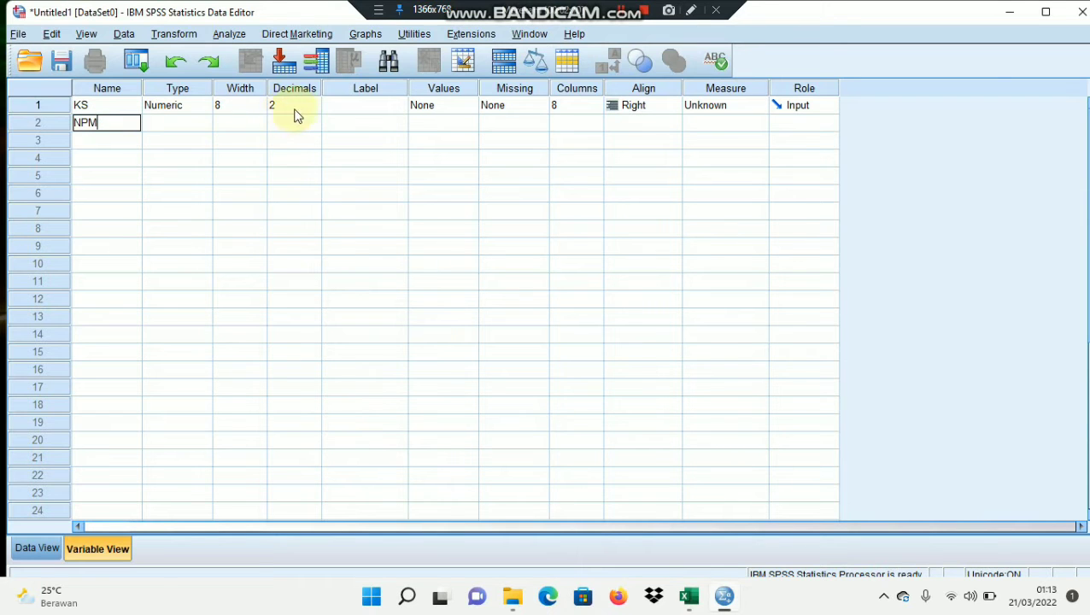
Label the KS variable "Kode Siswa" and the NPM variable "Nilai Praktek Memasak"
left_click(347, 106)
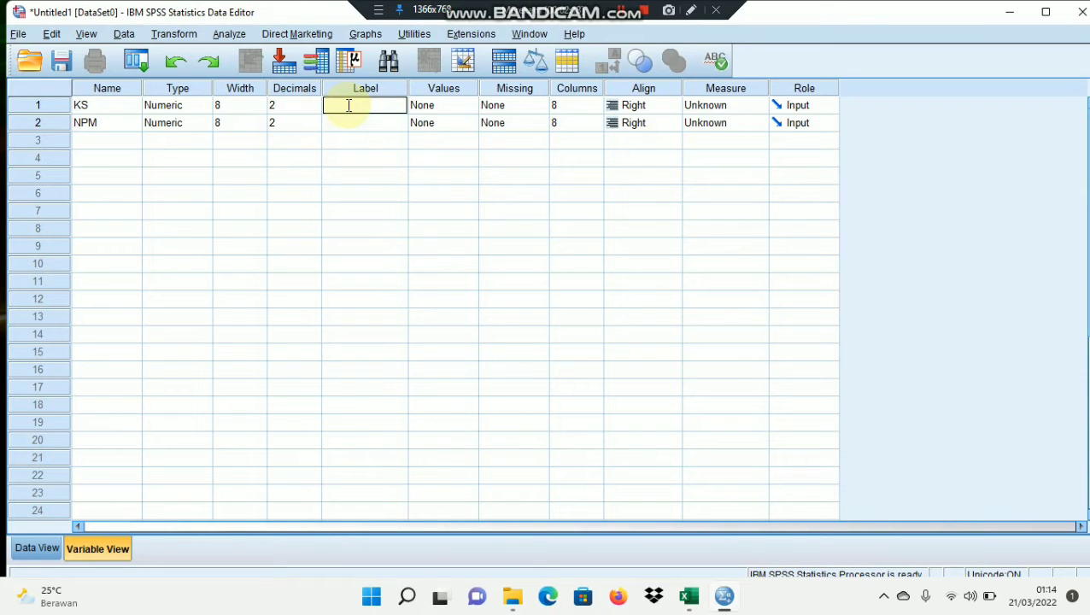
type("Kode Siswa")
left_click(352, 120)
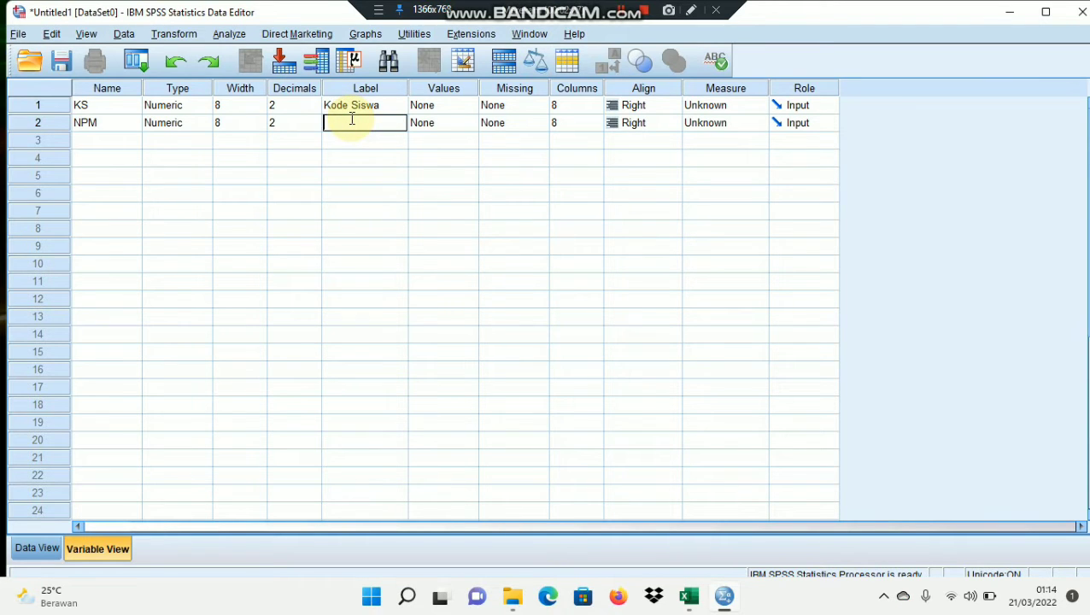
type("Nilai Praktek Memas")
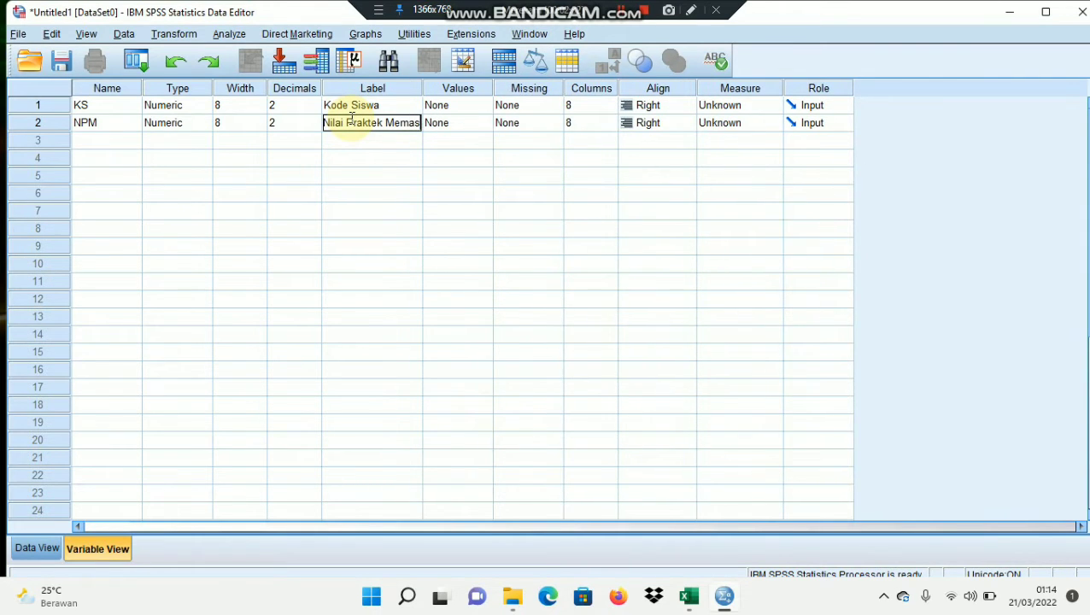
type("ak")
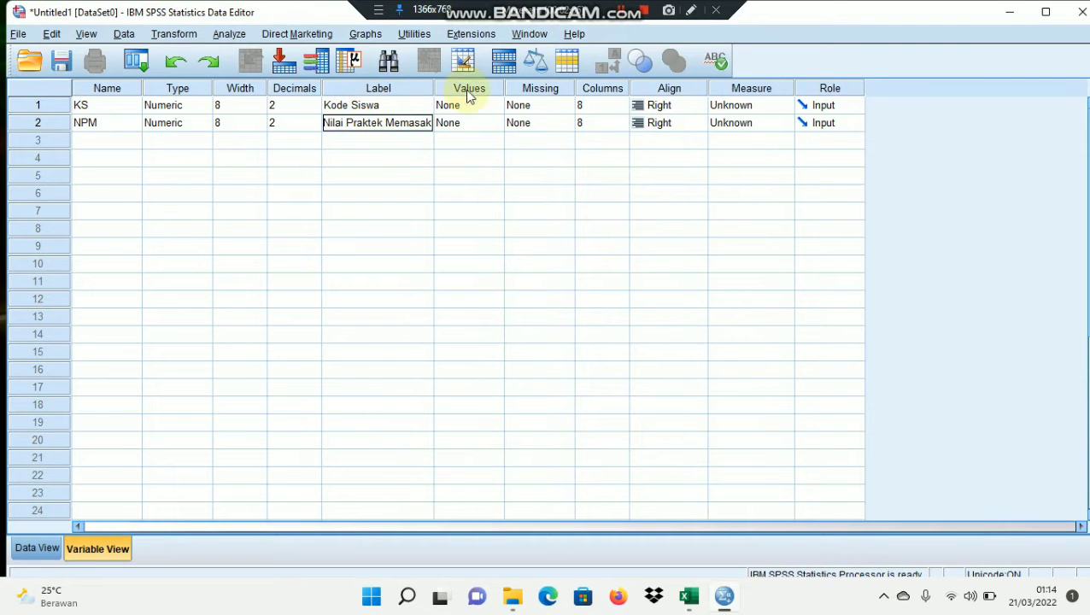
Set the alignment of both the KS and NPM variables to Center
left_click(654, 105)
left_click(662, 155)
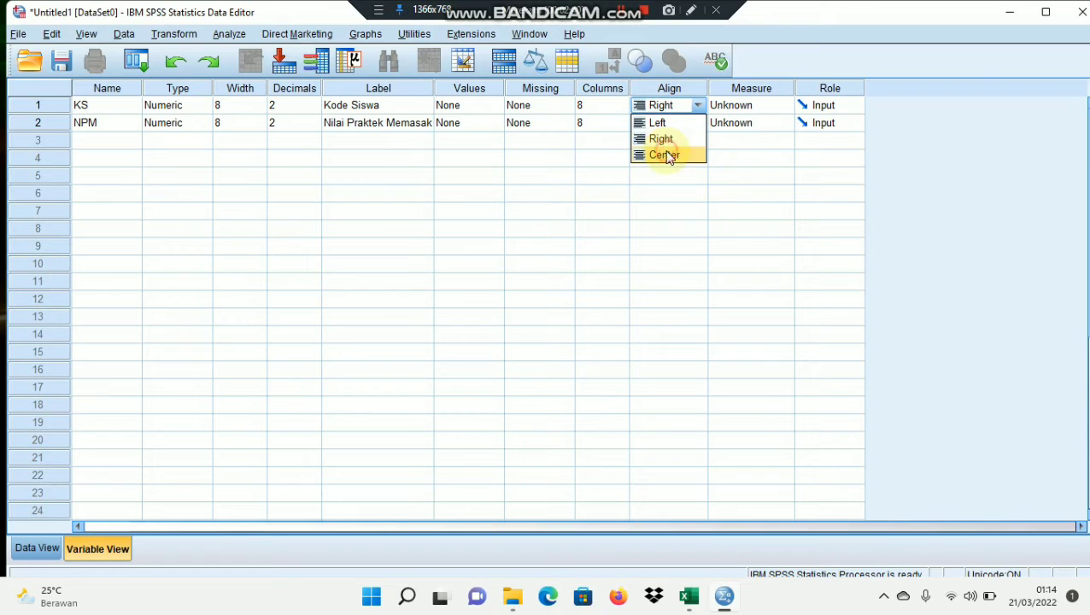
left_click(664, 122)
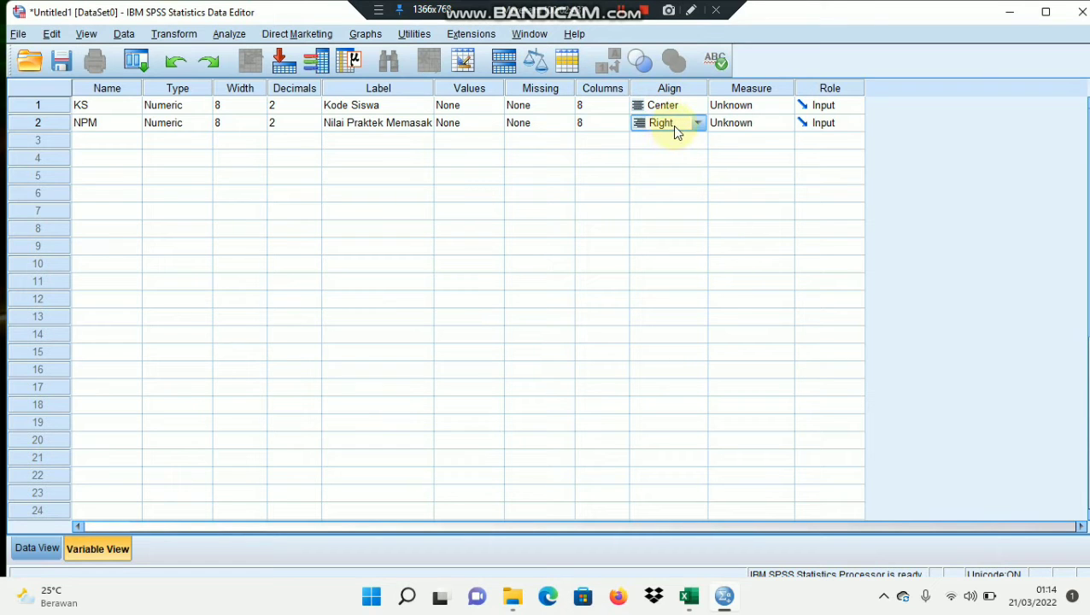
left_click(698, 127)
left_click(674, 173)
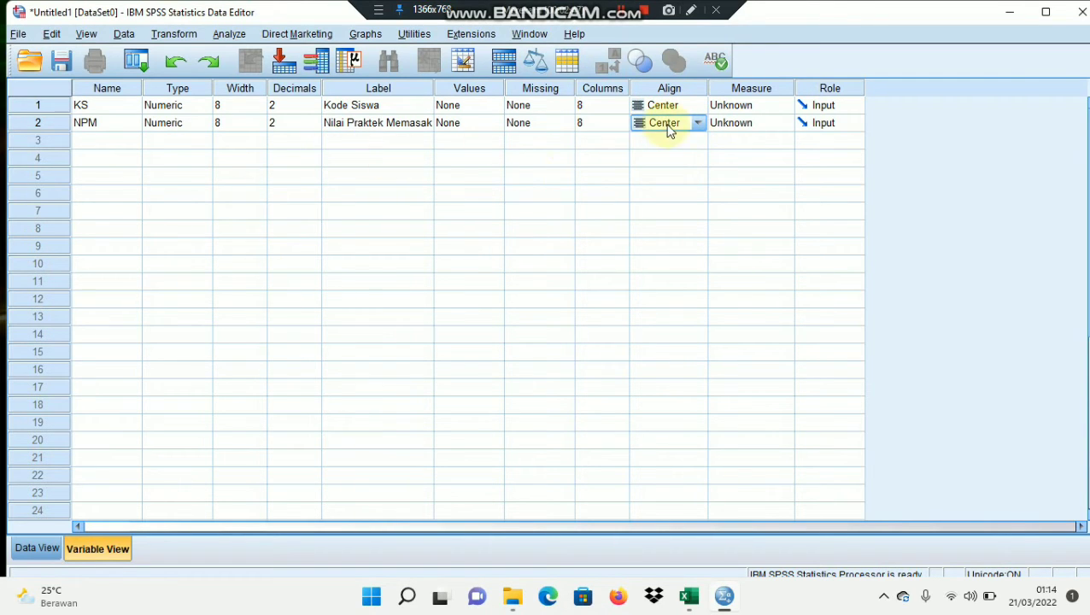
Set the measurement level to Nominal for KS and Scale for NPM
left_click(732, 111)
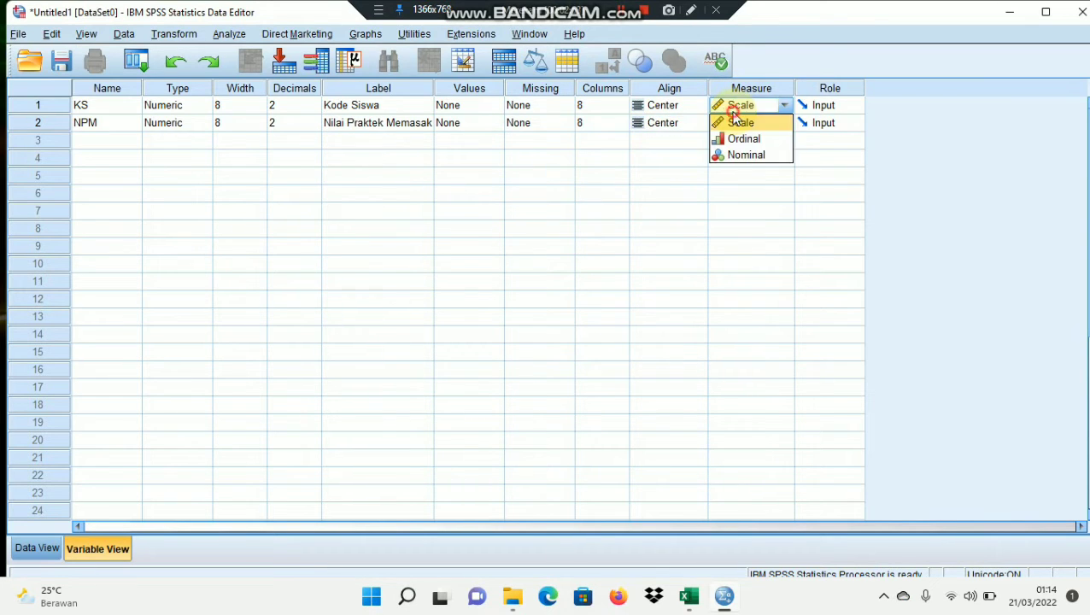
left_click(738, 158)
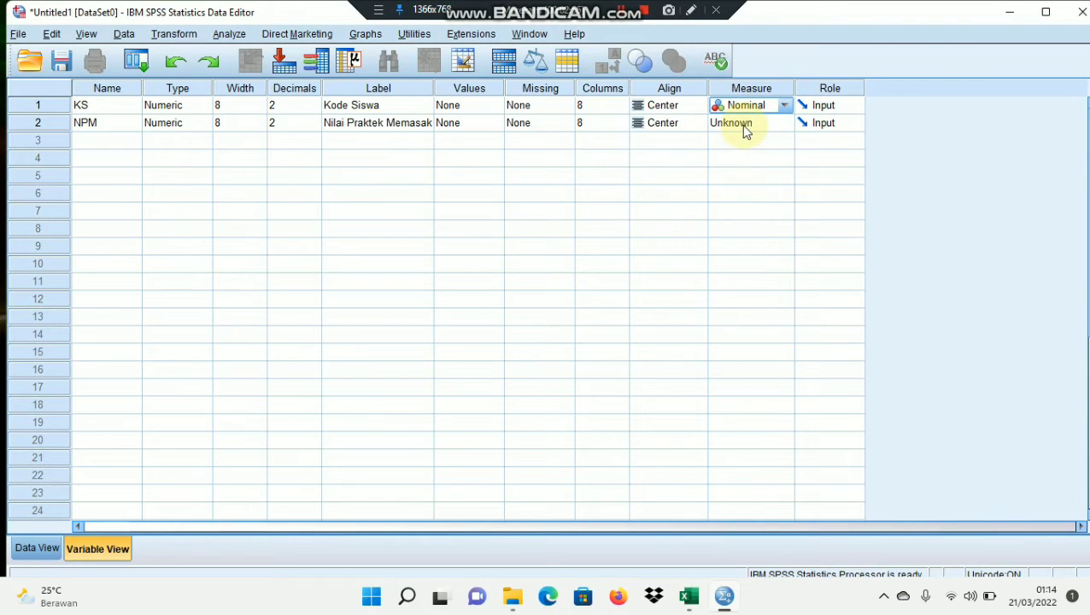
left_click(746, 131)
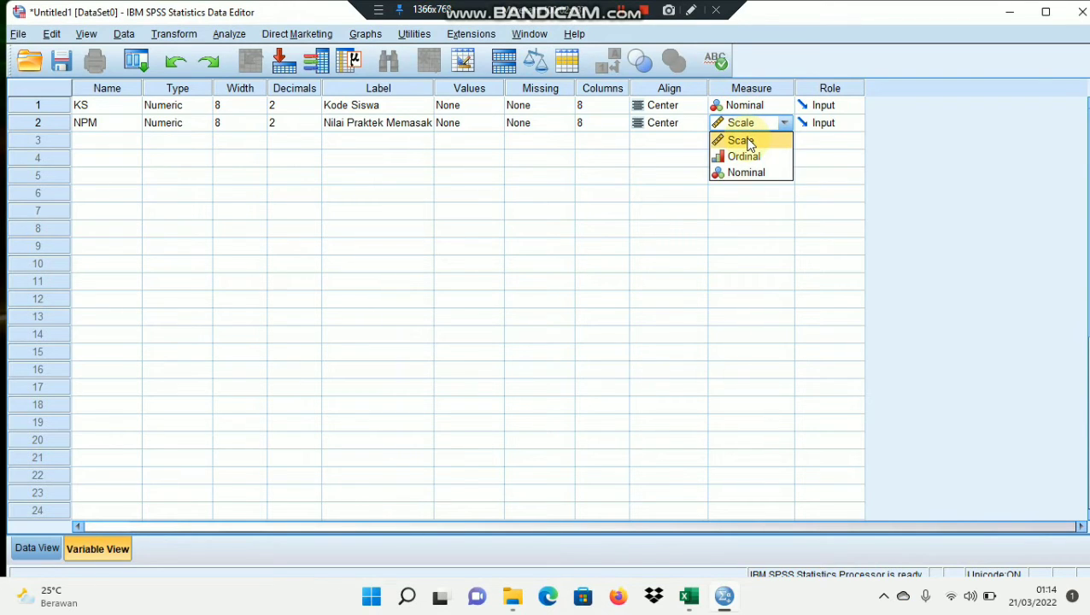
left_click(748, 142)
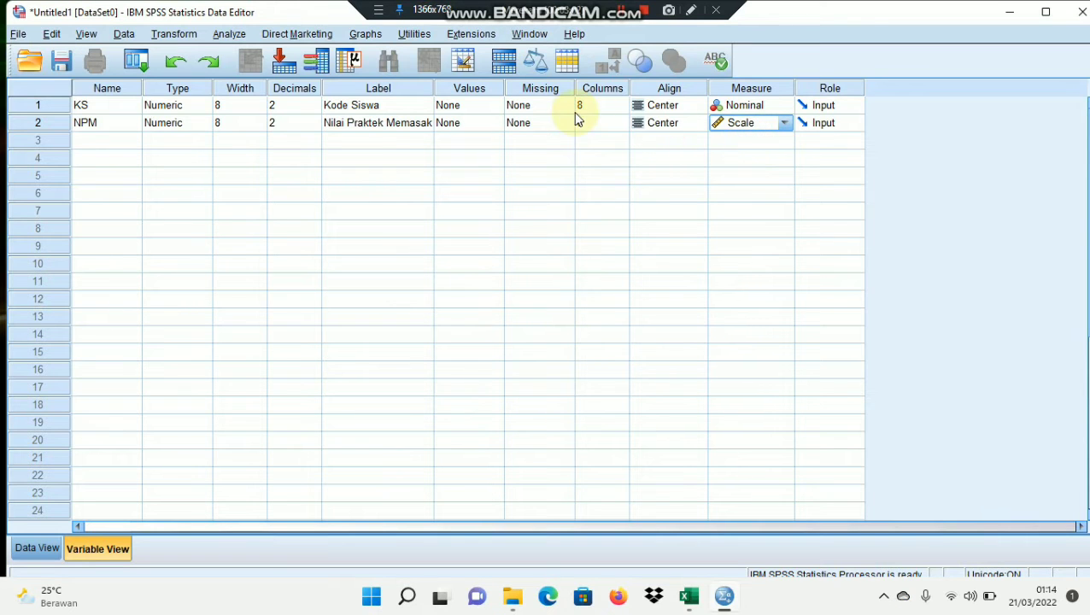
Change the variable type of KS to String
left_click(169, 106)
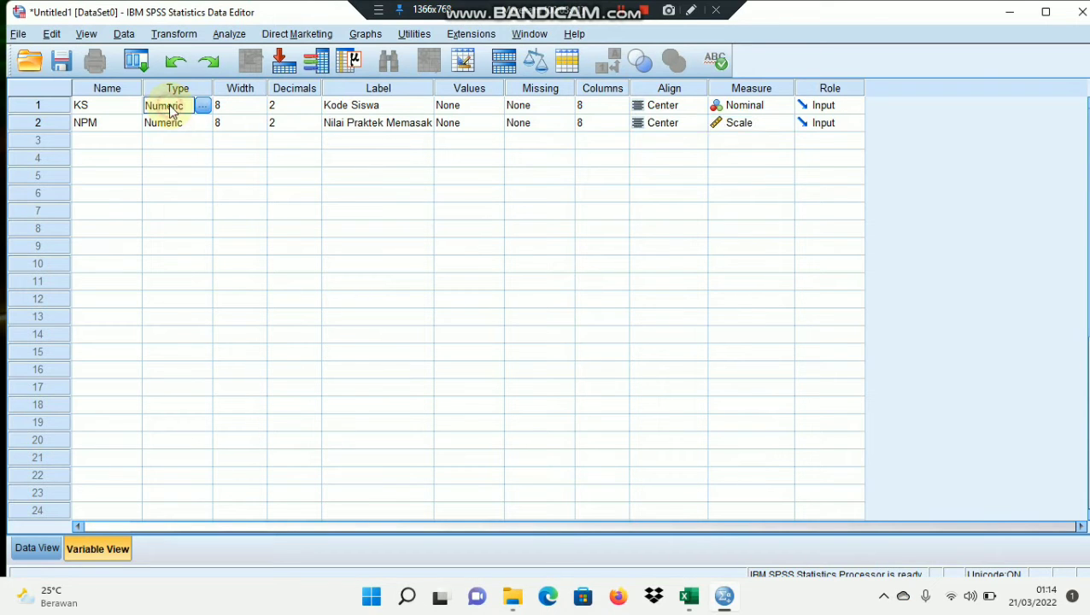
left_click(204, 105)
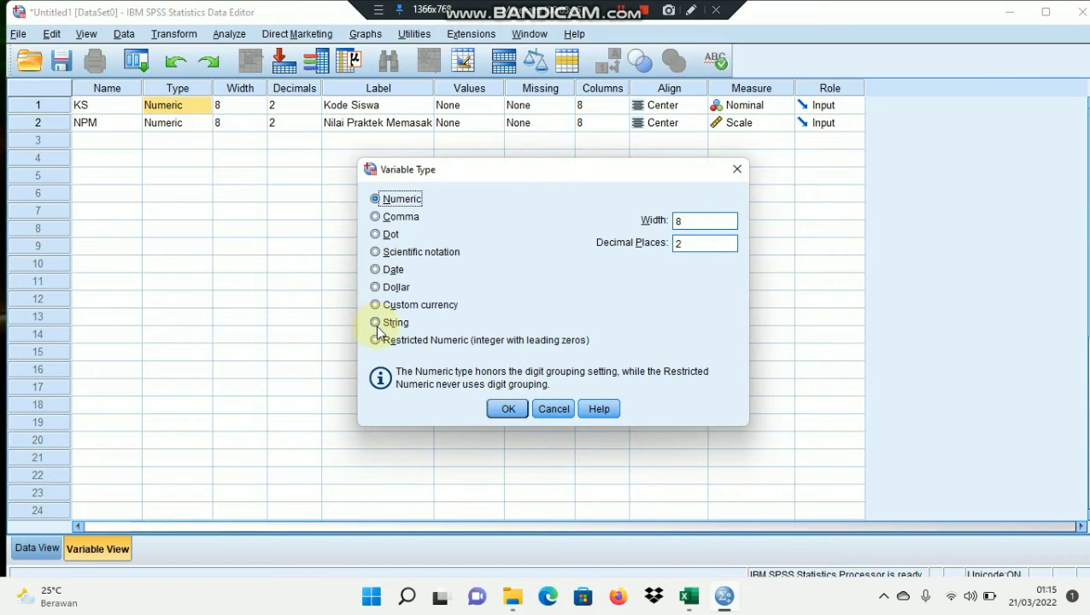
left_click(376, 322)
left_click(506, 410)
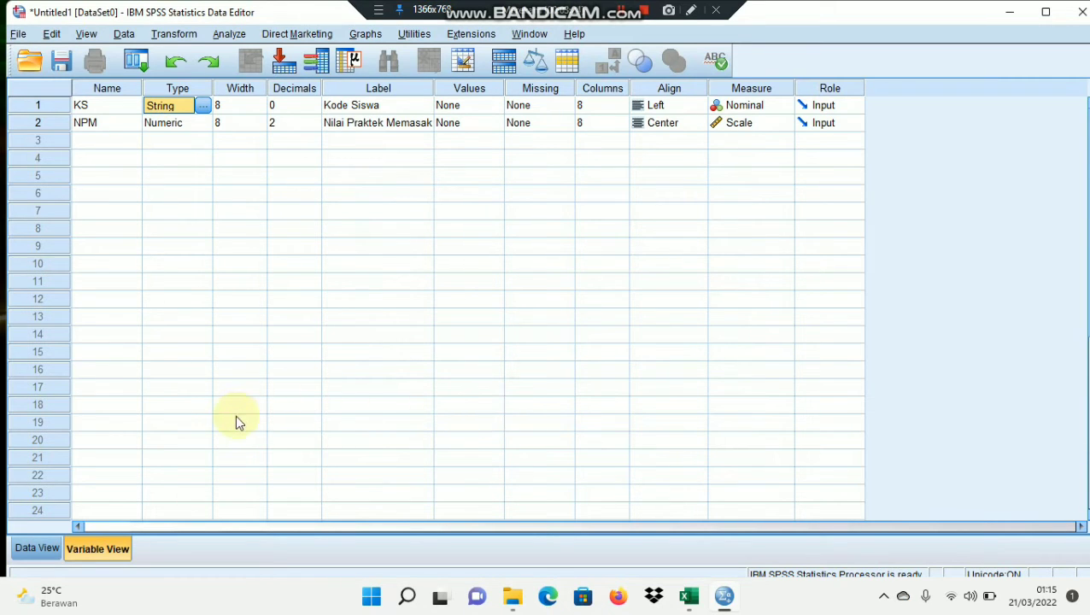
Show the SPSS Data View, and in the Excel workbook copy the student codes in cells A2:A21
left_click(39, 548)
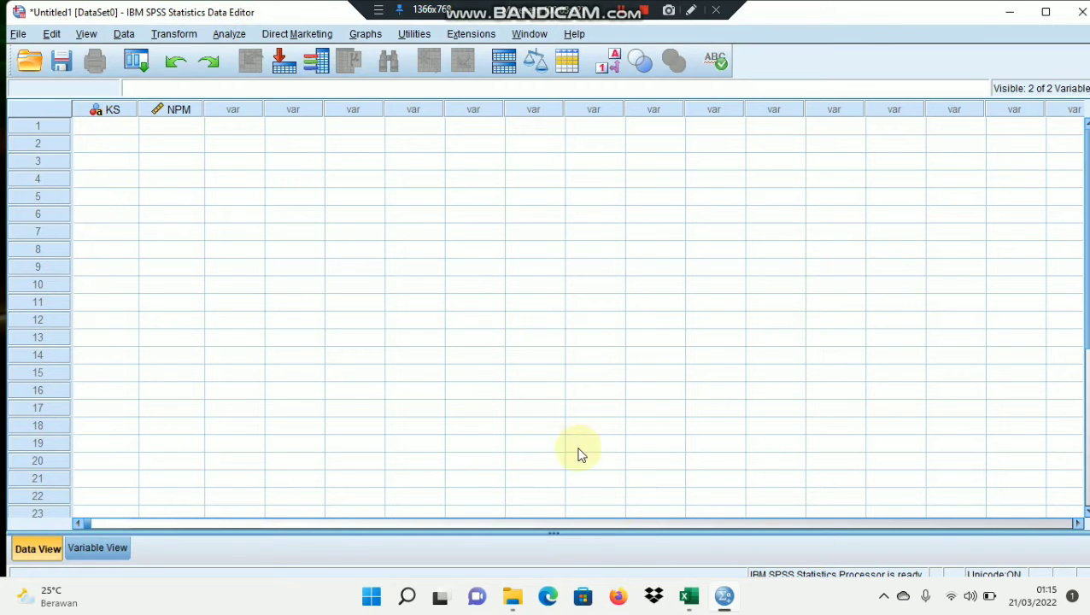
left_click(685, 604)
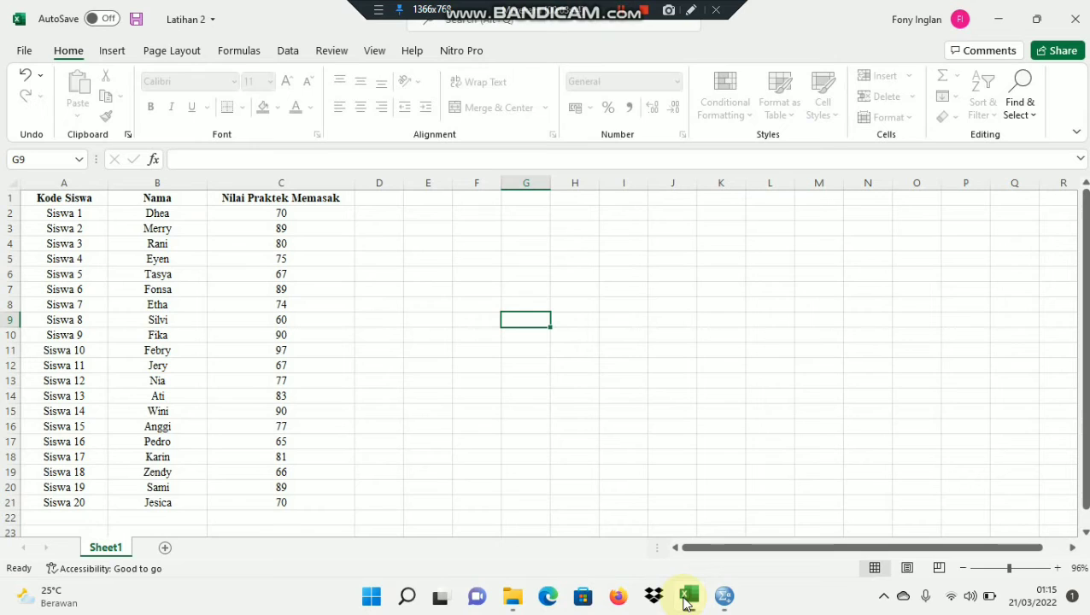
left_click(85, 215)
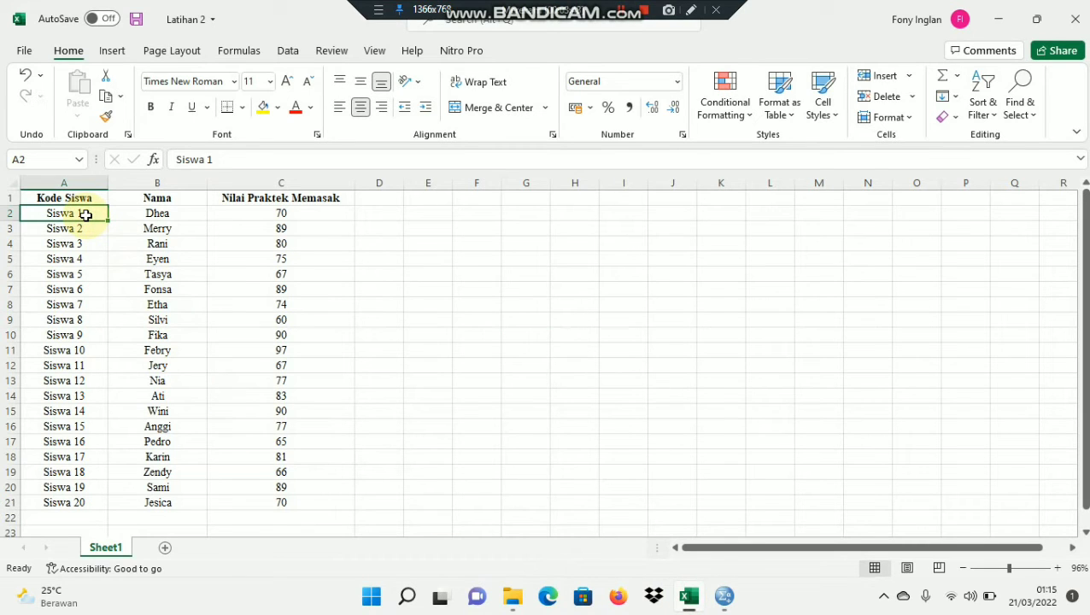
key("shift+Down")
key("shift+Down")
key("shift+Down")
key("shift+Down")
key("shift+Down")
key("shift+Down")
key("shift+Down")
key("shift+Down")
key("shift+Down")
key("shift+Down")
key("shift+Down")
key("shift+Down")
key("shift+Down")
key("shift+Down")
key("shift+Down")
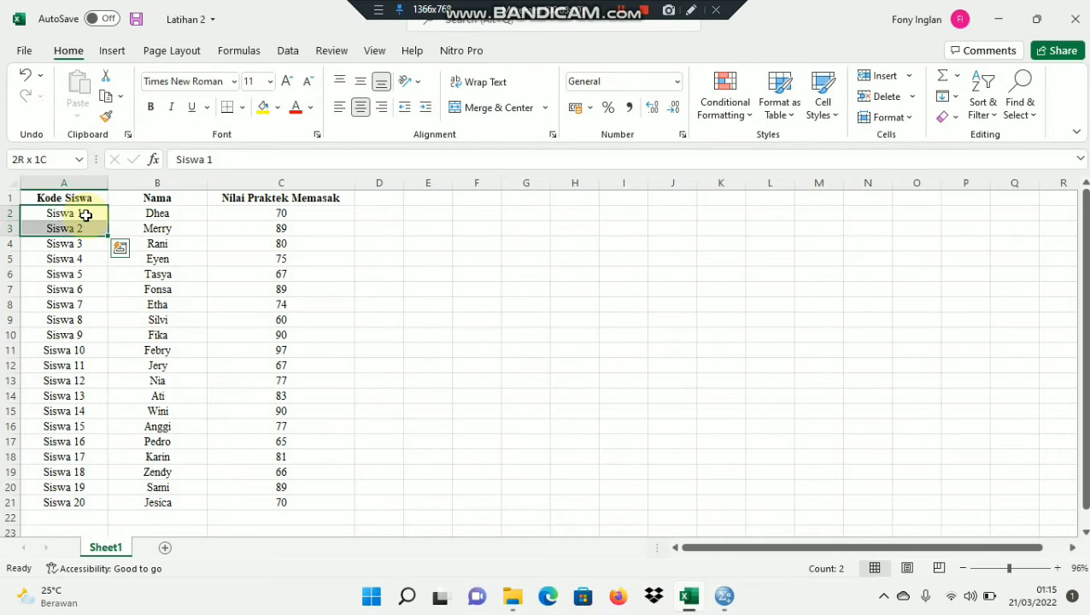
key("shift+Down")
key("shift+Down")
key("shift+Down")
key("shift+Down")
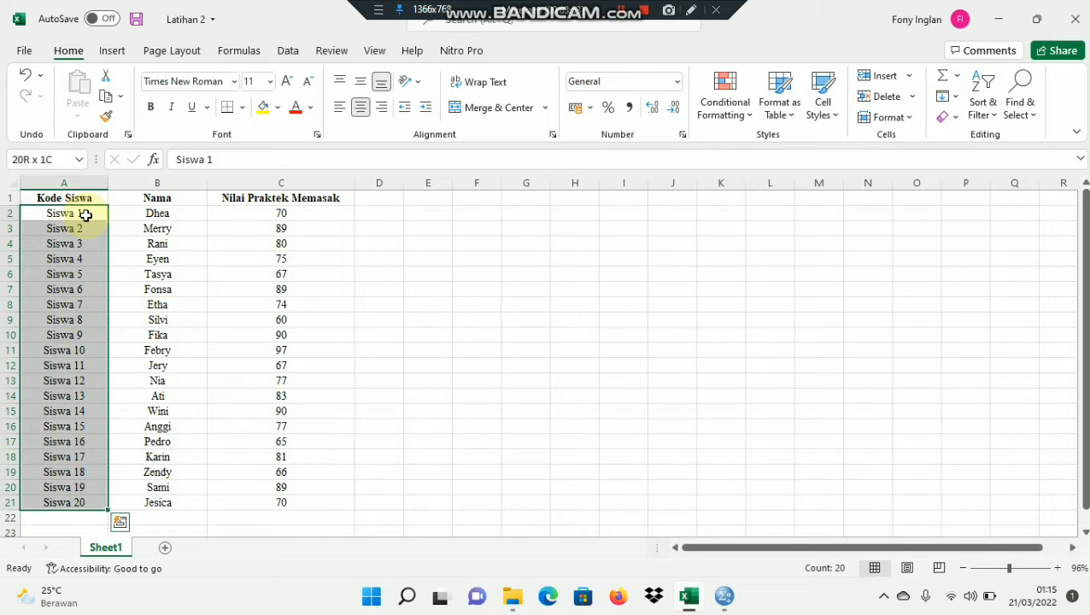
key("ctrl+c")
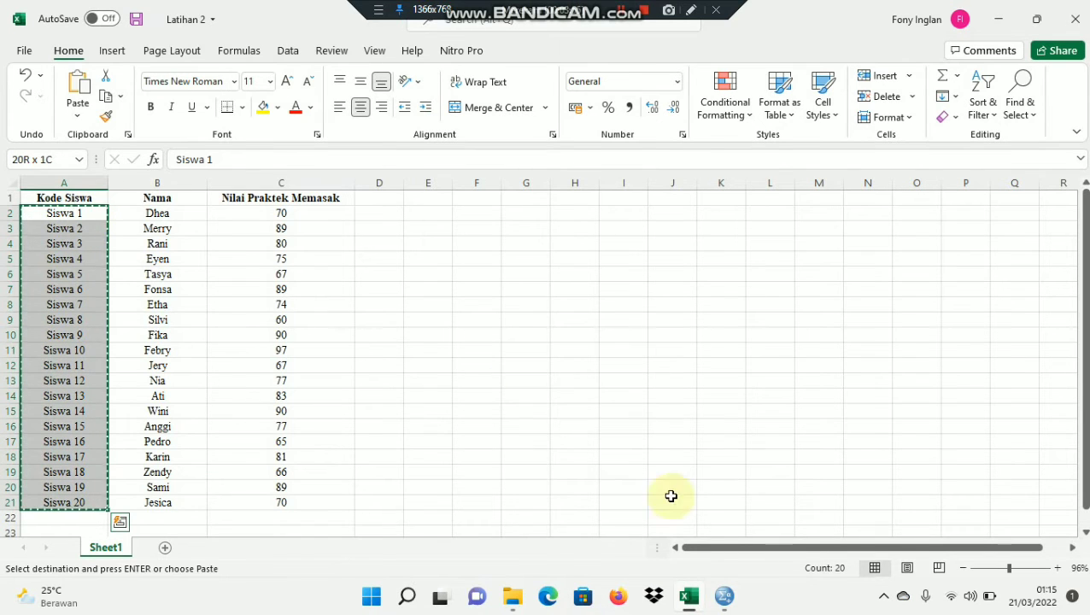
Switch to SPSS and paste the copied student codes into the KS column starting at row 1
left_click(724, 596)
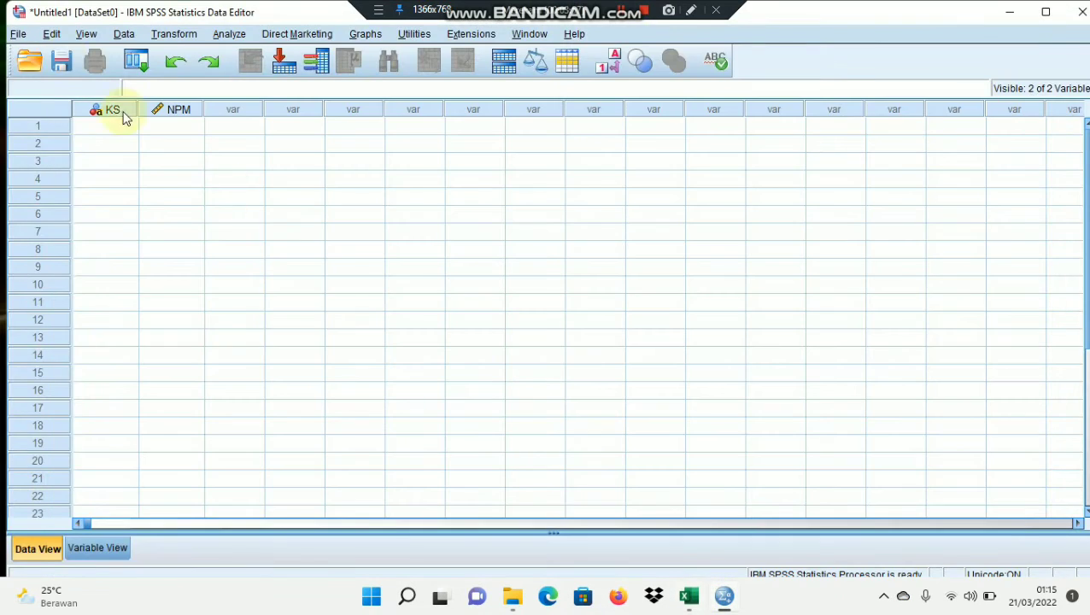
left_click(99, 128)
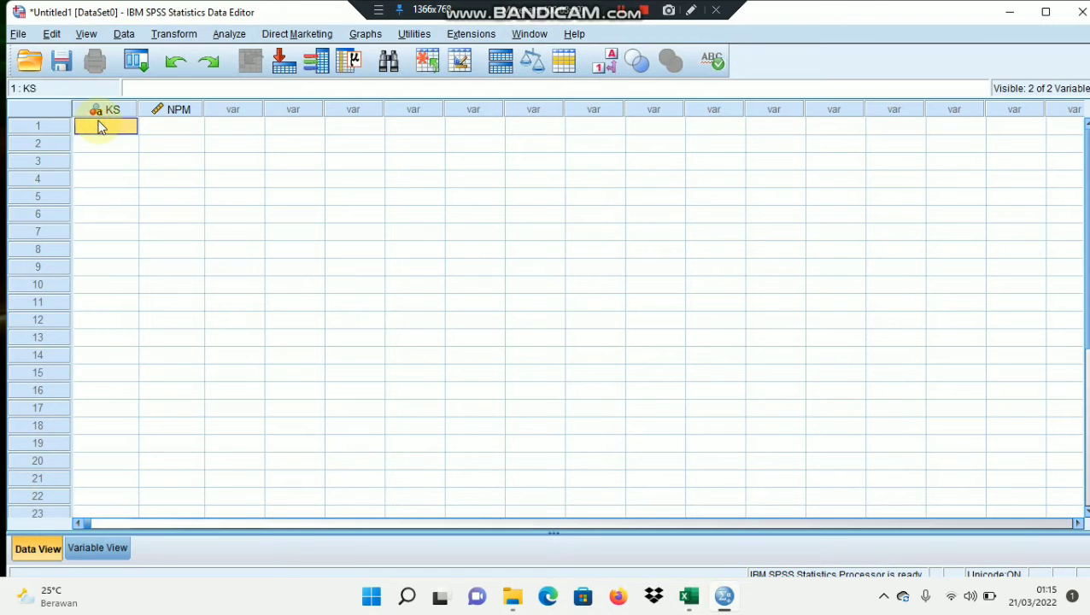
key("ctrl+v")
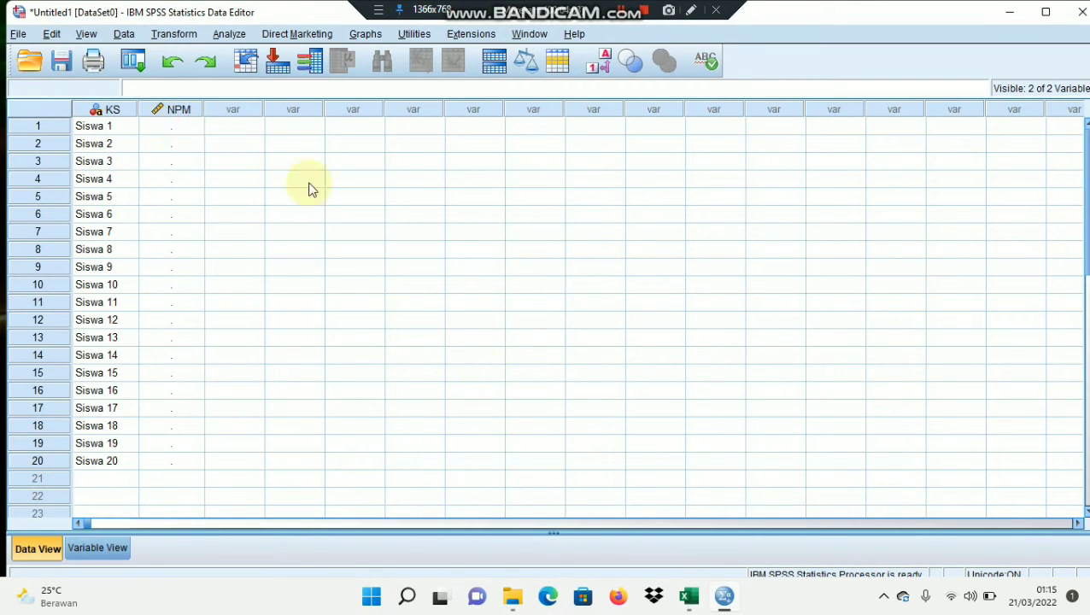
Switch to the Excel workbook Latihan 2 and copy the cooking practice scores in cells C2:C21
left_click(681, 598)
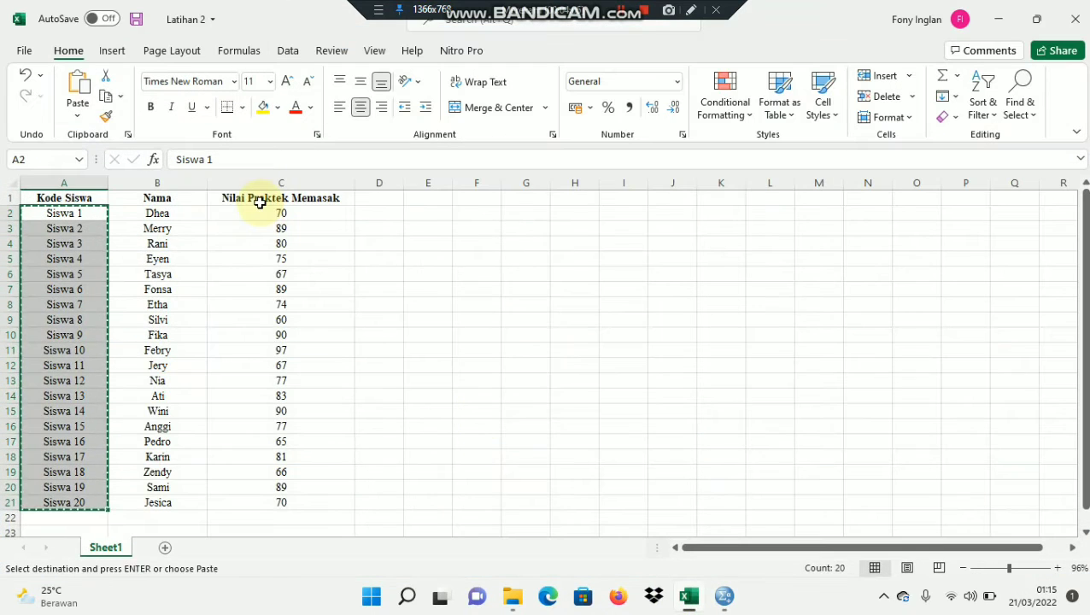
left_click_drag(284, 220, 285, 221)
key("shift+Down")
key("shift+Down")
key("shift+Down")
key("shift+Down")
key("shift+Down")
key("shift+Down")
key("shift+Down")
key("shift+Down")
key("shift+Down")
key("shift+Down")
key("shift+Down")
key("shift+Down")
key("shift+Down")
key("shift+Down")
key("shift+Down")
key("shift+Down")
key("shift+Down")
key("shift+Down")
key("shift+Down")
key("shift+Down")
key("shift+Up")
key("shift+Up")
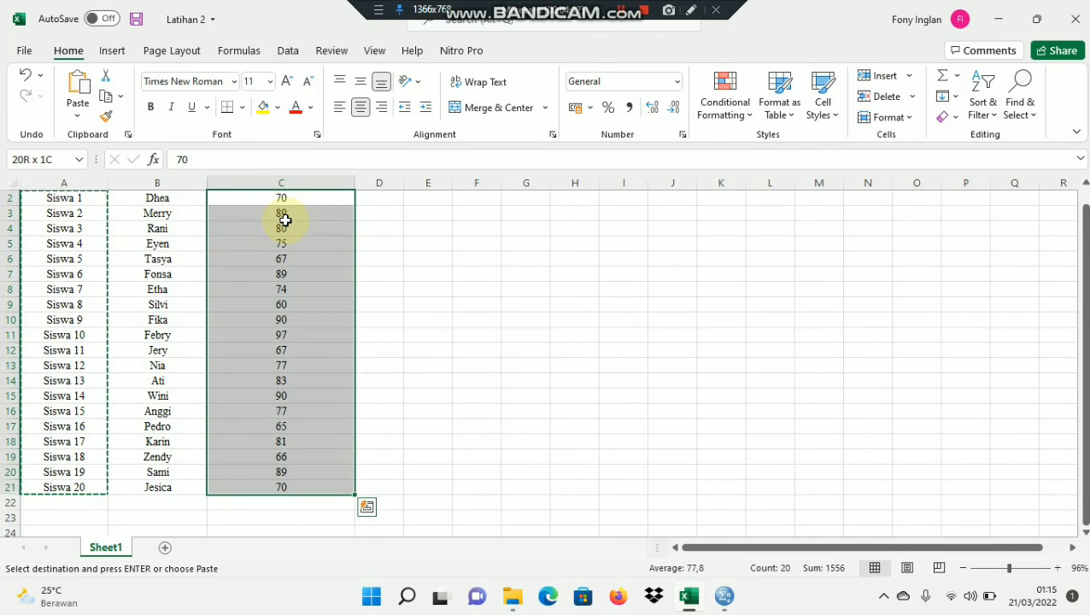
key("ctrl+c")
key("ctrl+q")
Switch to SPSS and paste the copied scores into the NPM column starting at row 1
left_click(692, 601)
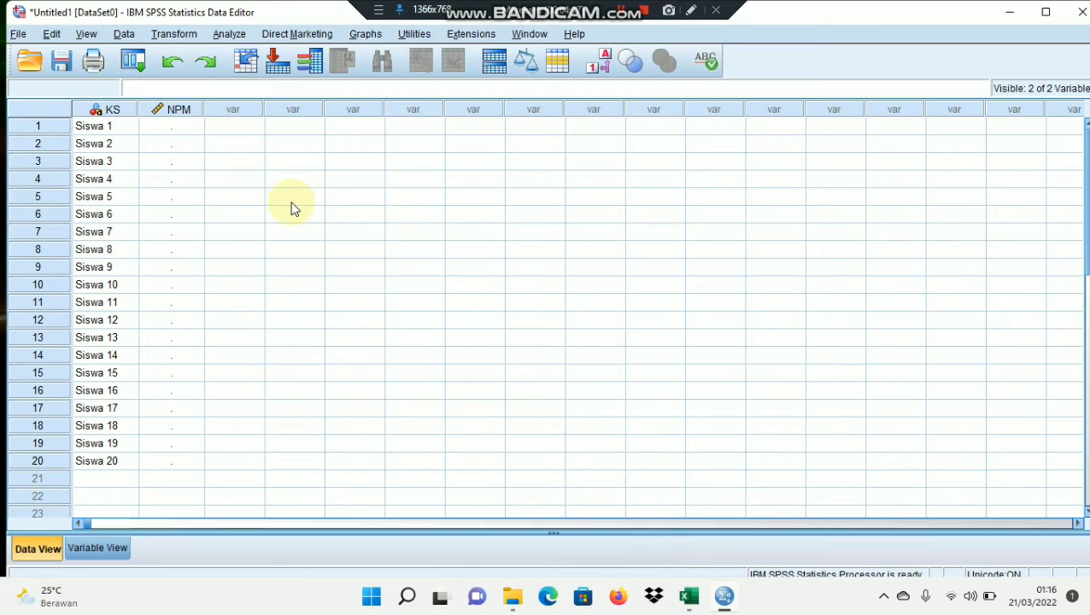
left_click(171, 128)
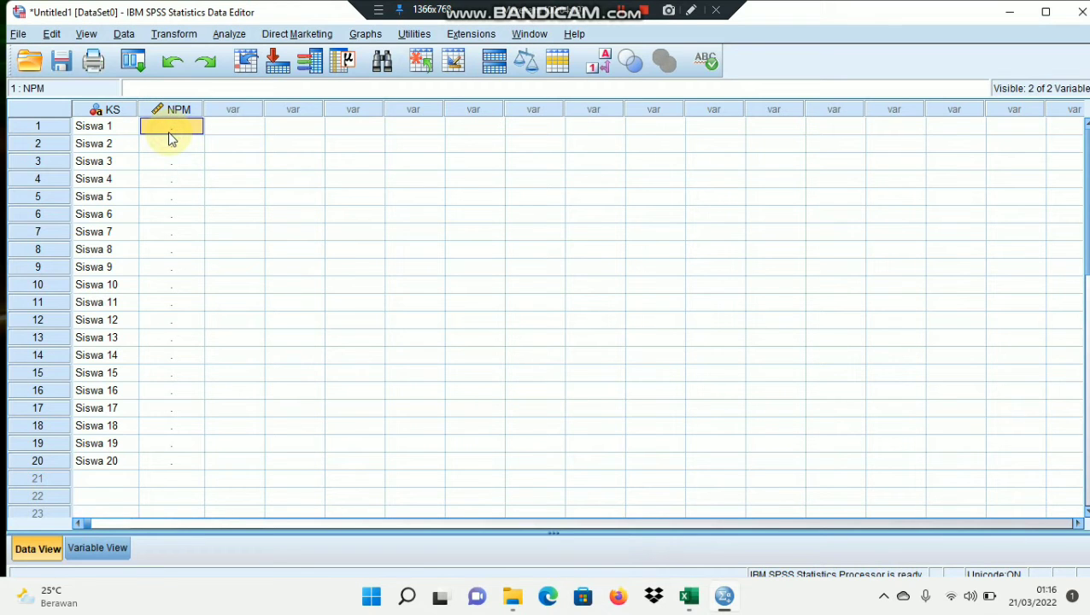
key("ctrl+v")
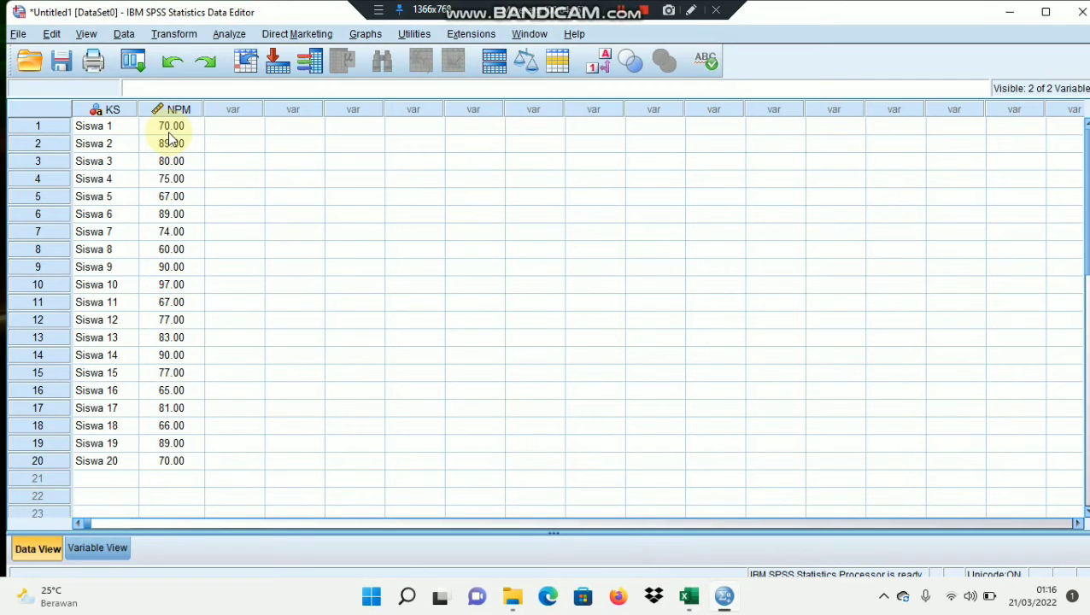
Start a Frequencies analysis from the descriptive statistics and add Nilai Praktek Memasak as its analysis variable
left_click(228, 35)
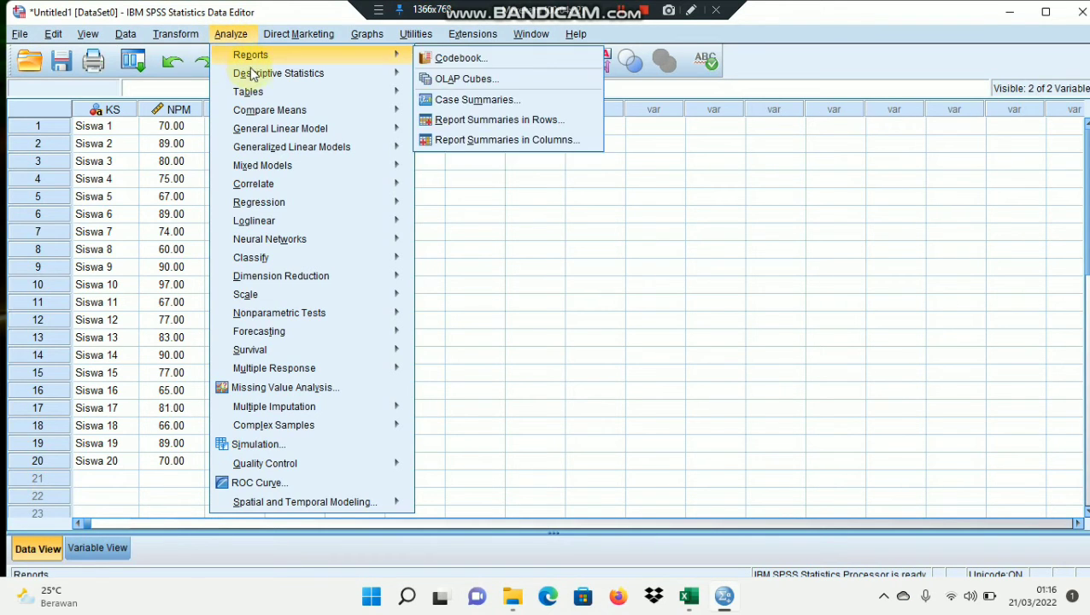
mouse_move(255, 77)
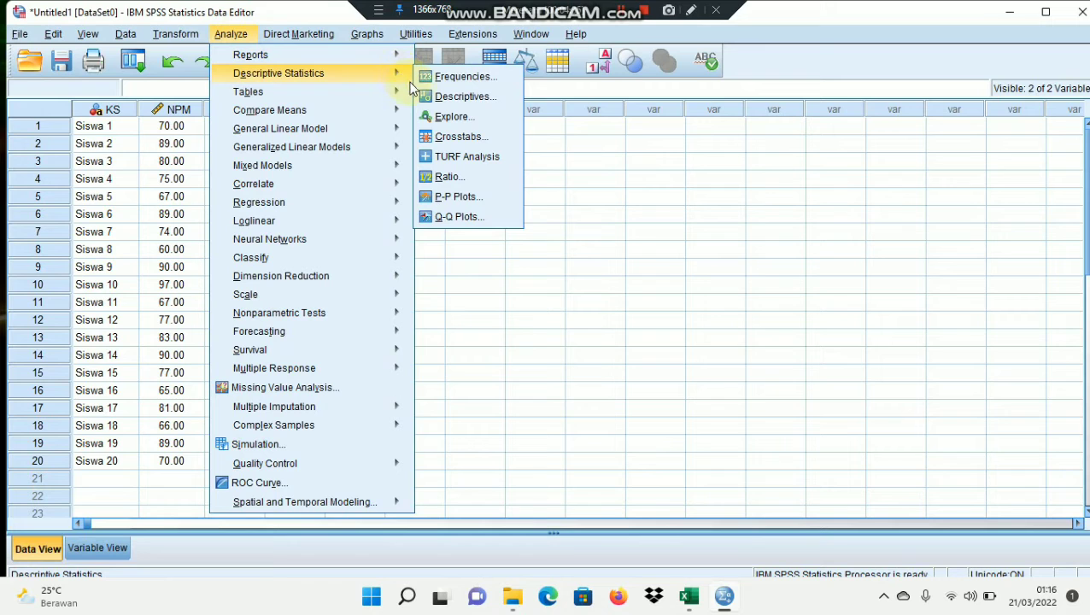
left_click(462, 76)
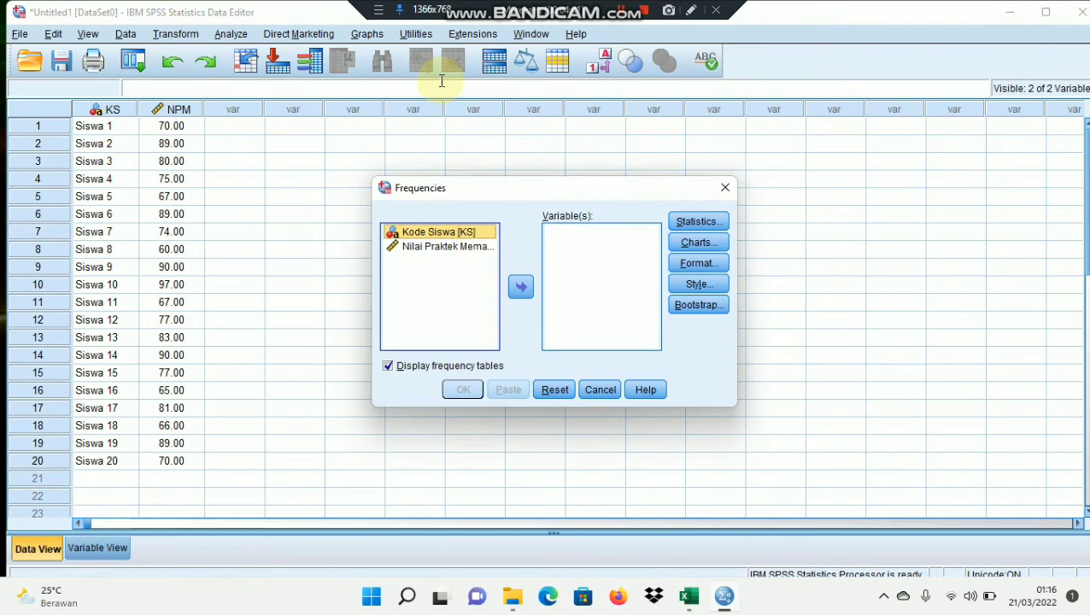
left_click(436, 247)
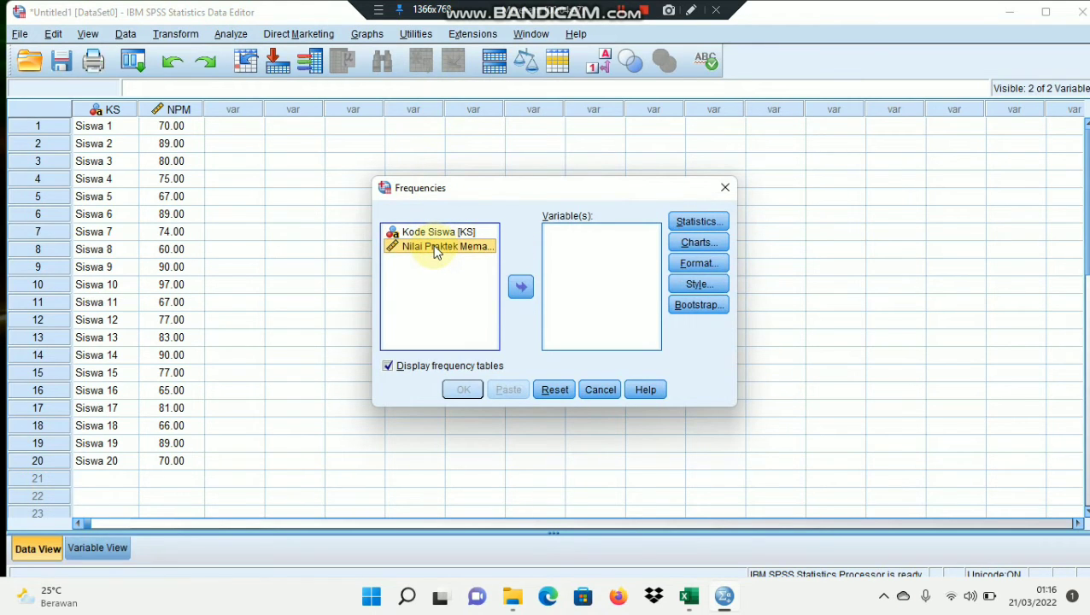
left_click(521, 289)
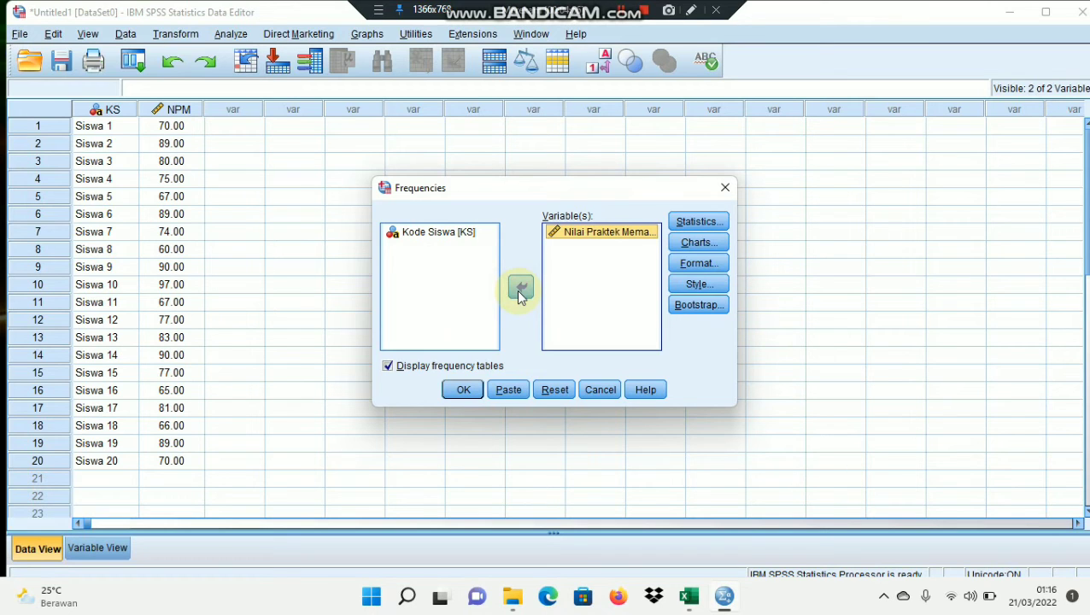
Include the mean, median and mode in the statistics of the Frequencies analysis
left_click(699, 222)
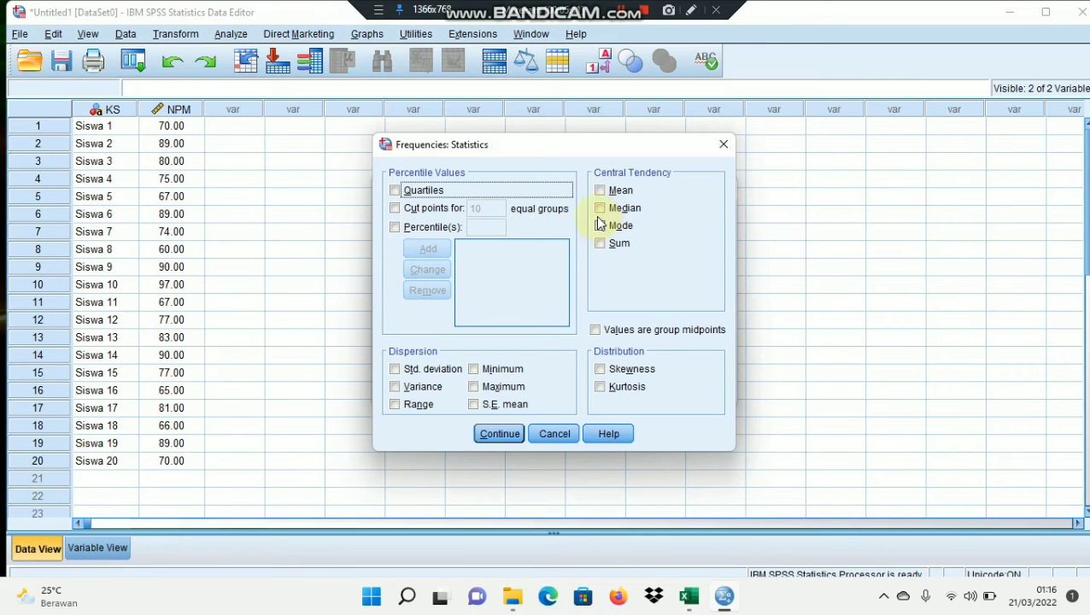
left_click(601, 191)
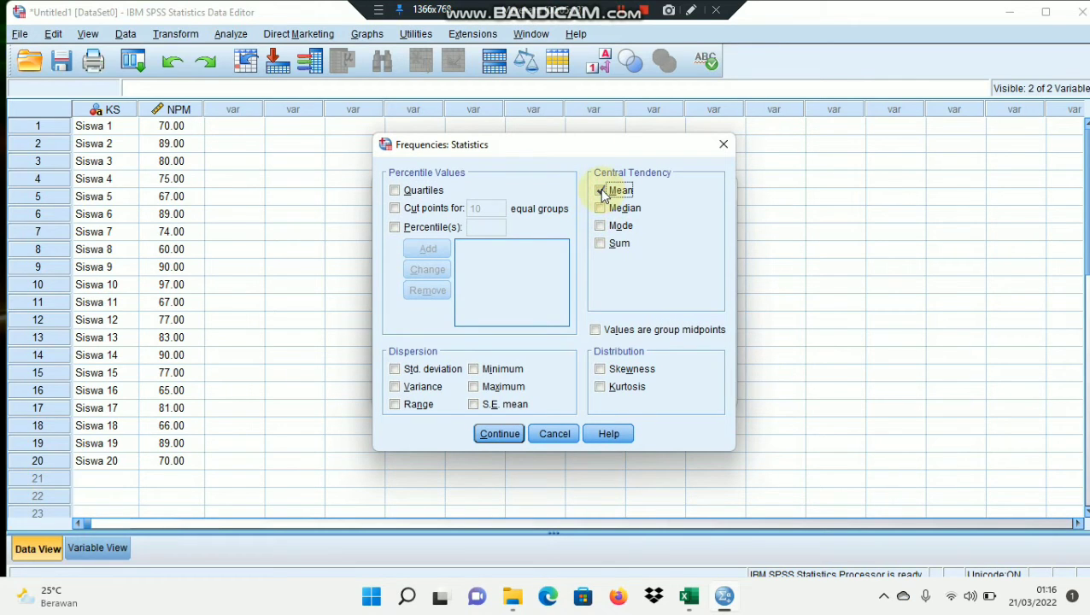
left_click(601, 208)
left_click(601, 227)
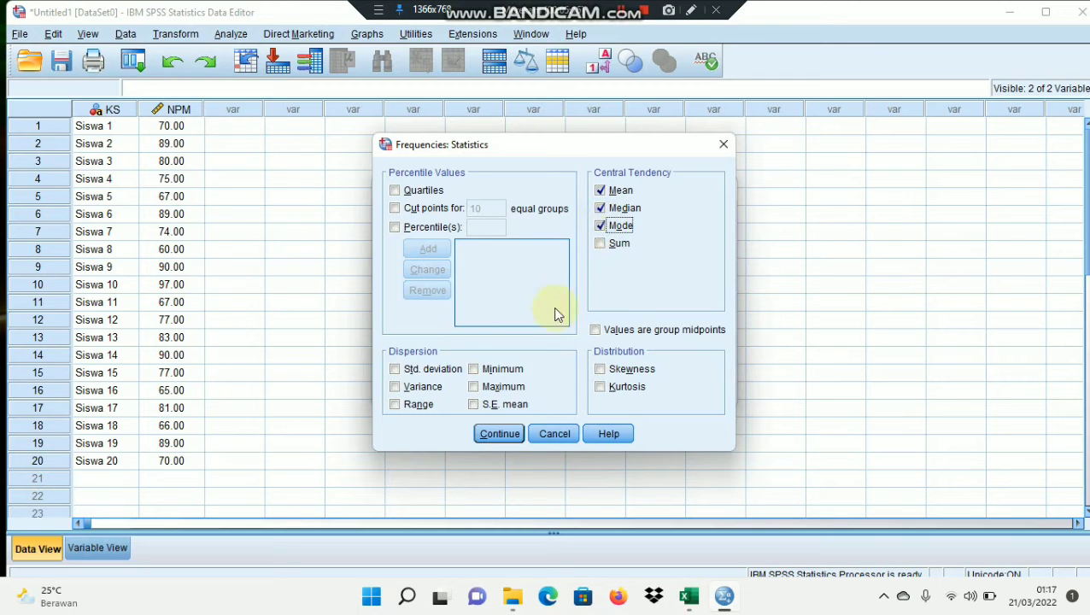
left_click(507, 435)
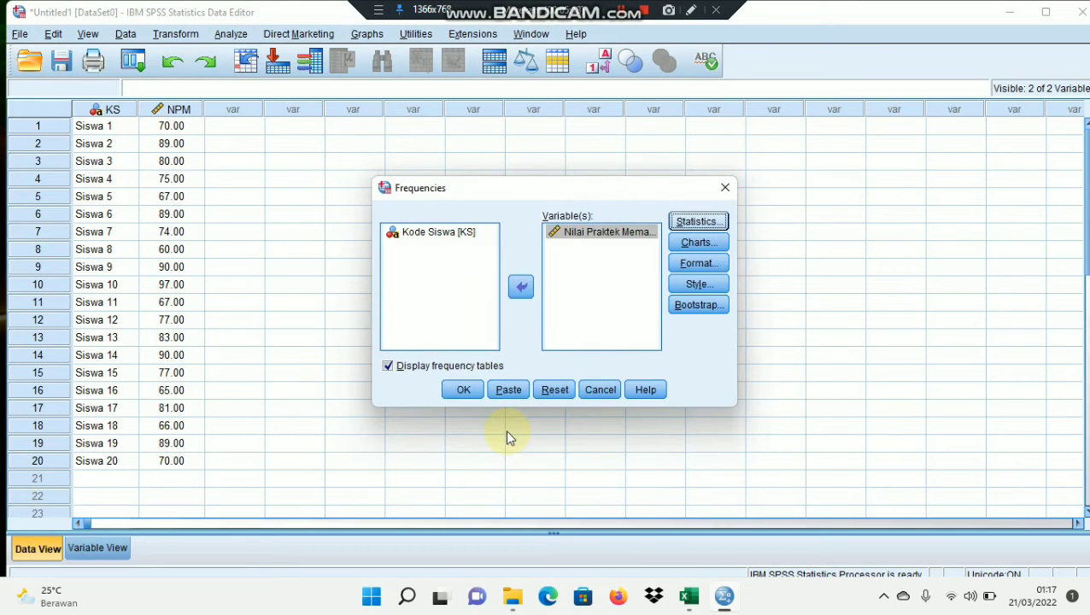
Run the Frequencies analysis and view the statistics and the full Nilai Praktek Memasak frequency table in the output
left_click(469, 391)
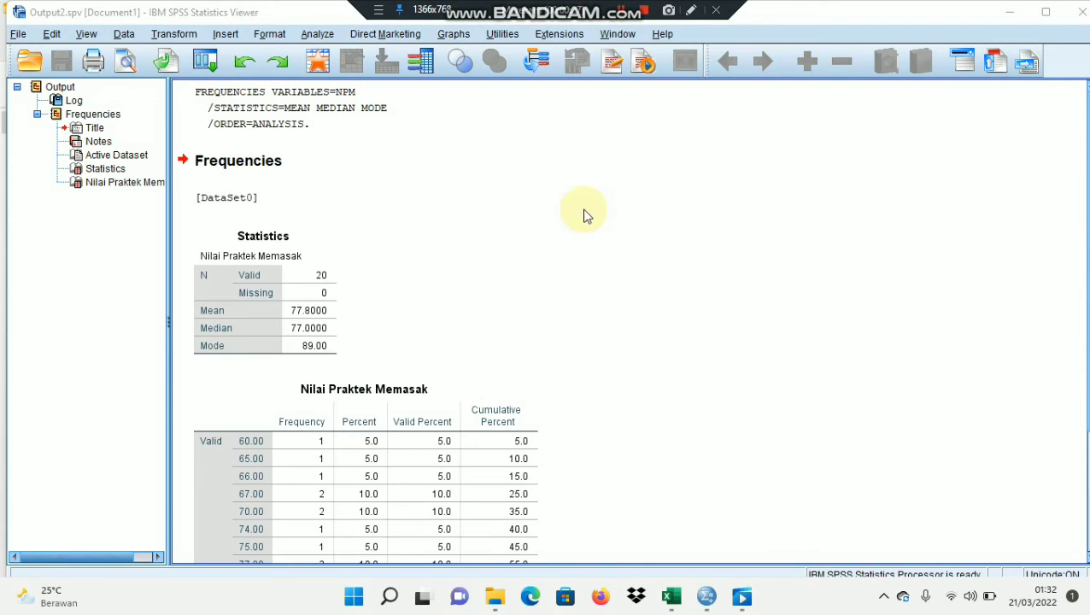
left_click_drag(1088, 470, 1089, 473)
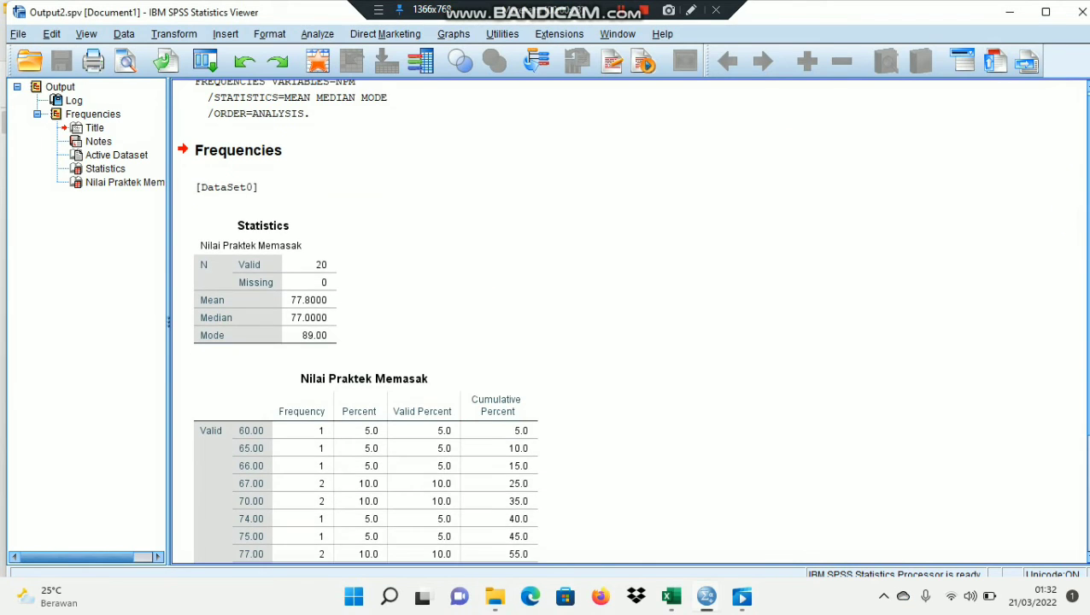
scroll(638, 322, "down", 3)
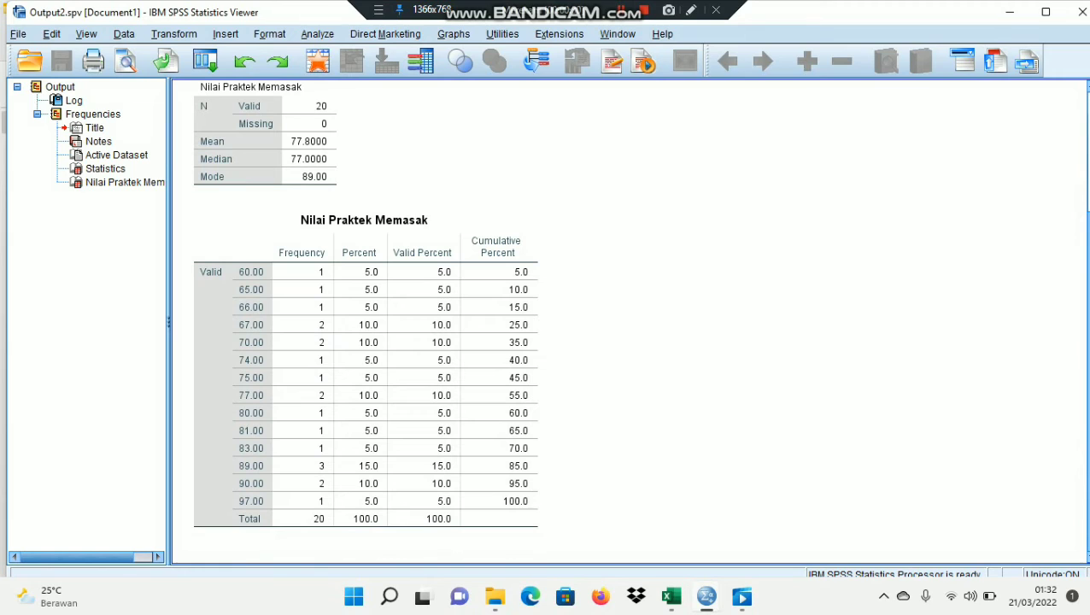